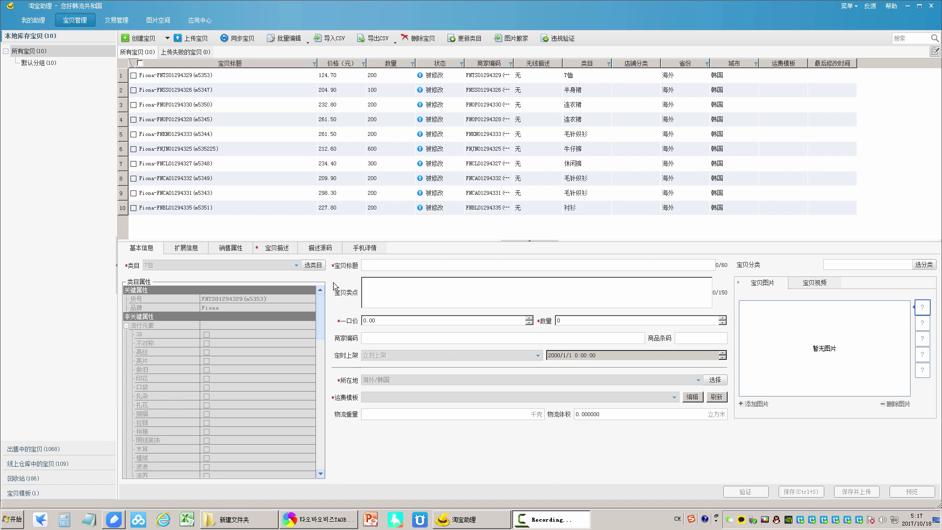
pyautogui.click(424, 231)
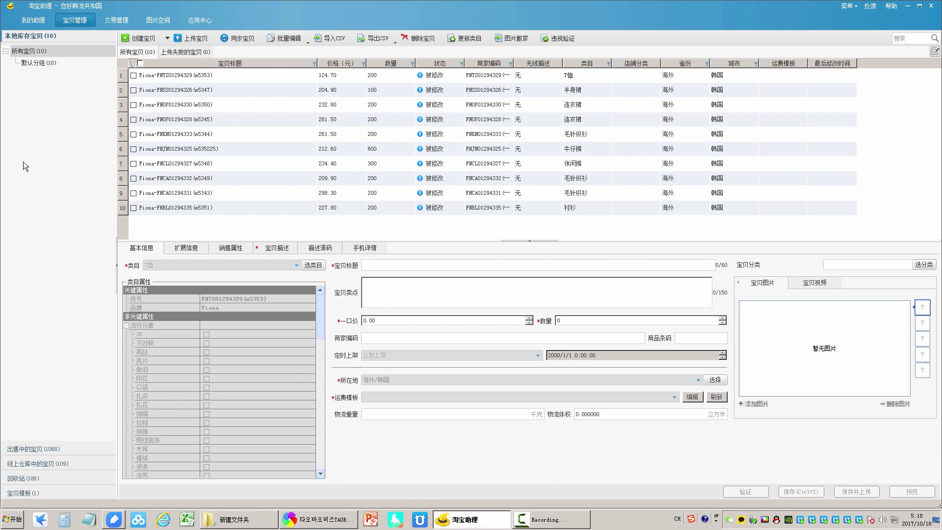
pyautogui.click(45, 52)
pyautogui.click(298, 42)
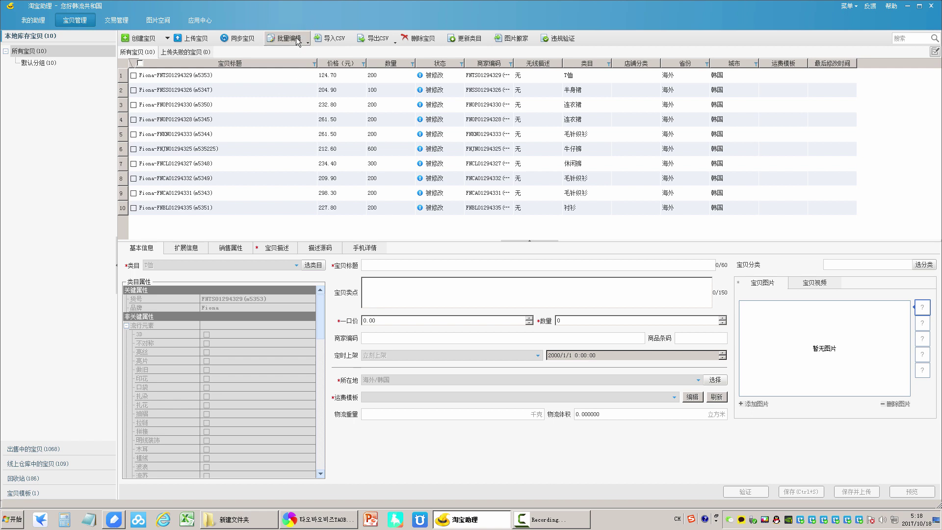
# Select all ten products in the local inventory list
pyautogui.click(133, 76)
pyautogui.click(134, 91)
pyautogui.click(134, 105)
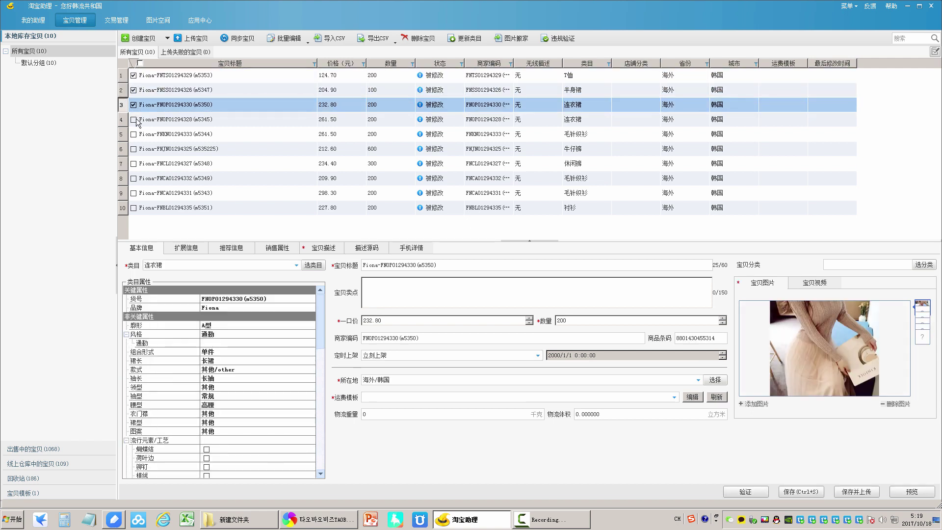
pyautogui.click(134, 120)
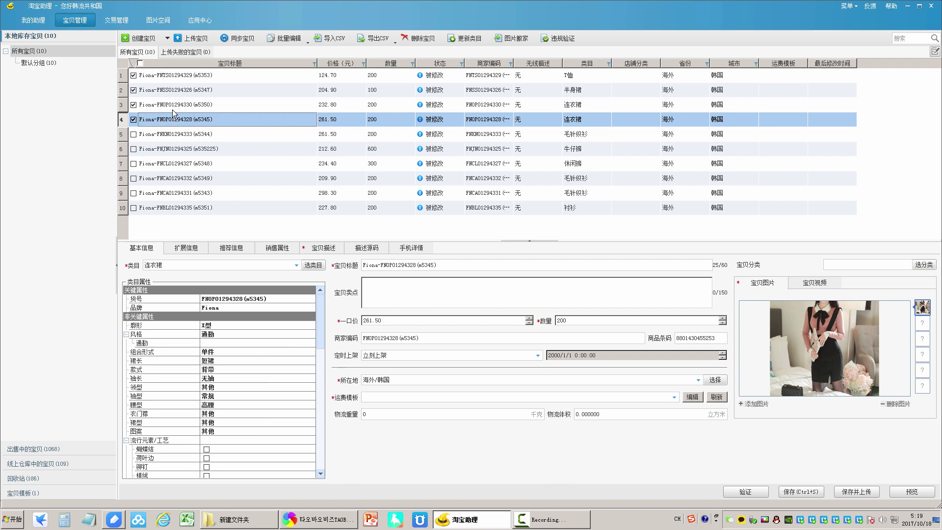
pyautogui.click(139, 63)
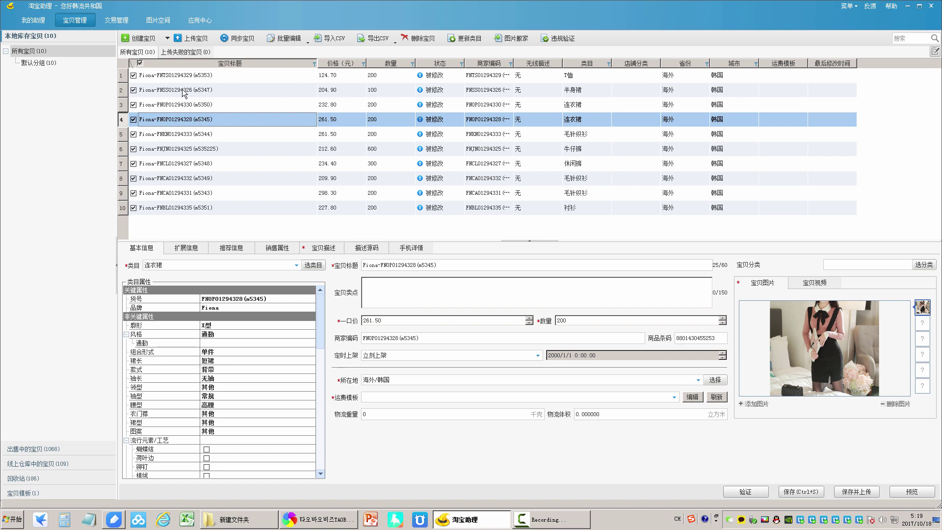
# Open batch editing of the product names (宝贝名称) for the selected products
pyautogui.click(295, 42)
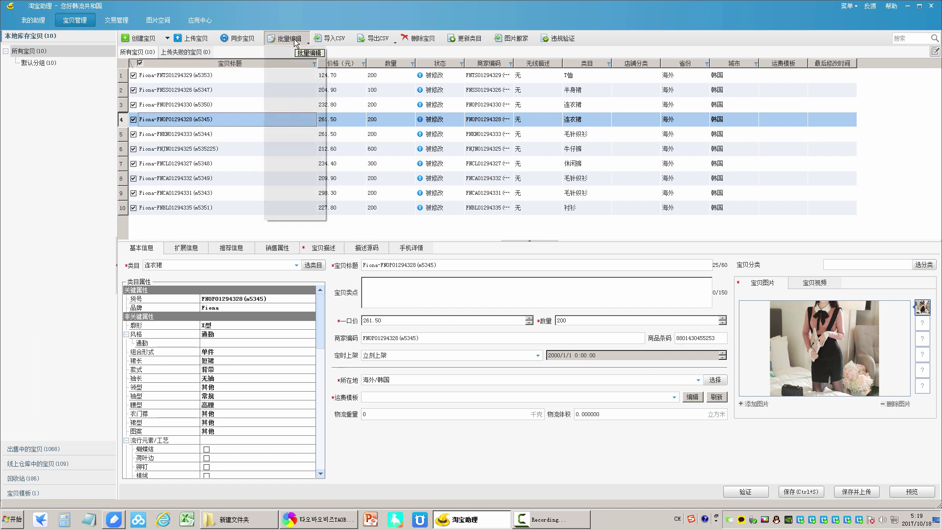
pyautogui.moveTo(286, 57)
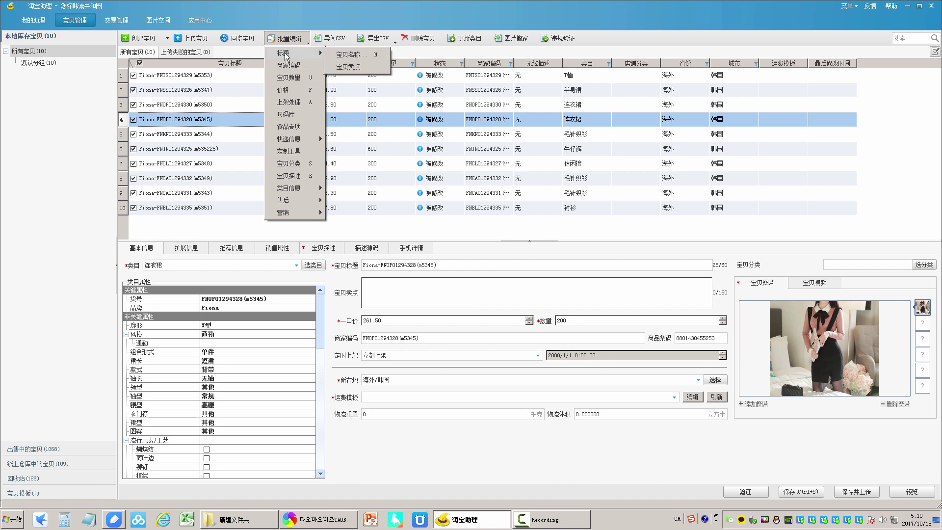
pyautogui.click(346, 56)
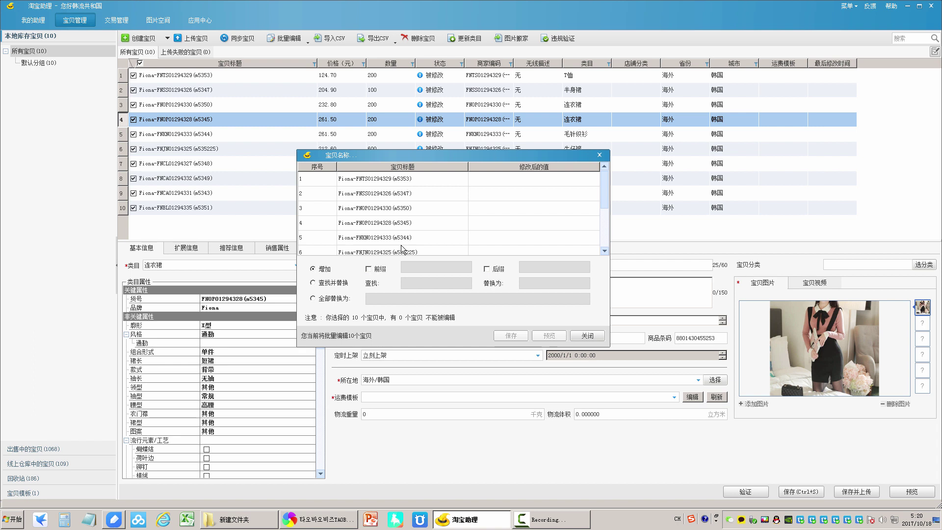
# Add the prefix 韩国代购 to the product titles and preview the modified titles
pyautogui.click(372, 270)
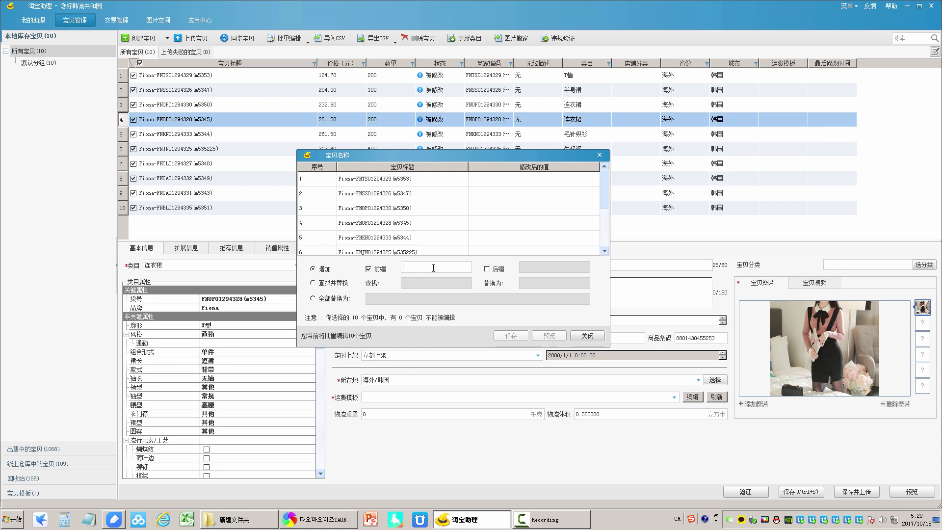
pyautogui.write('ha')
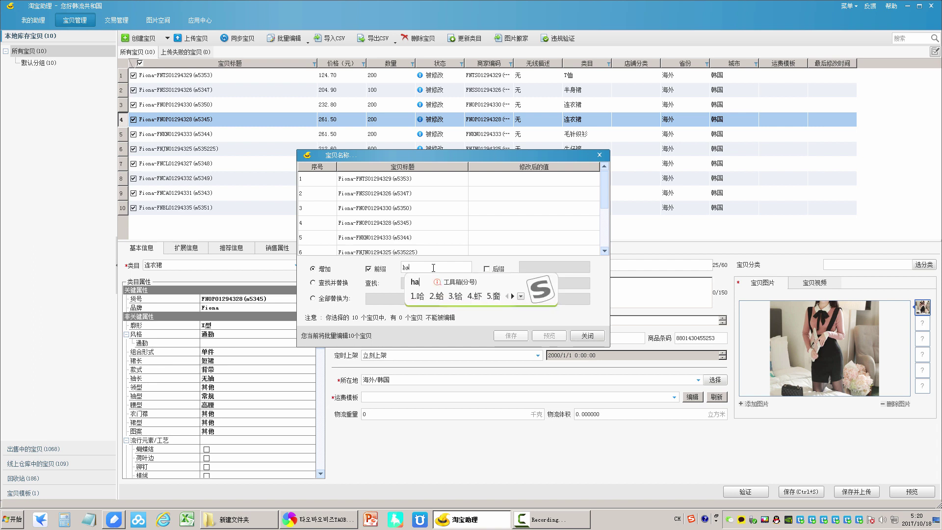
pyautogui.write('nguo')
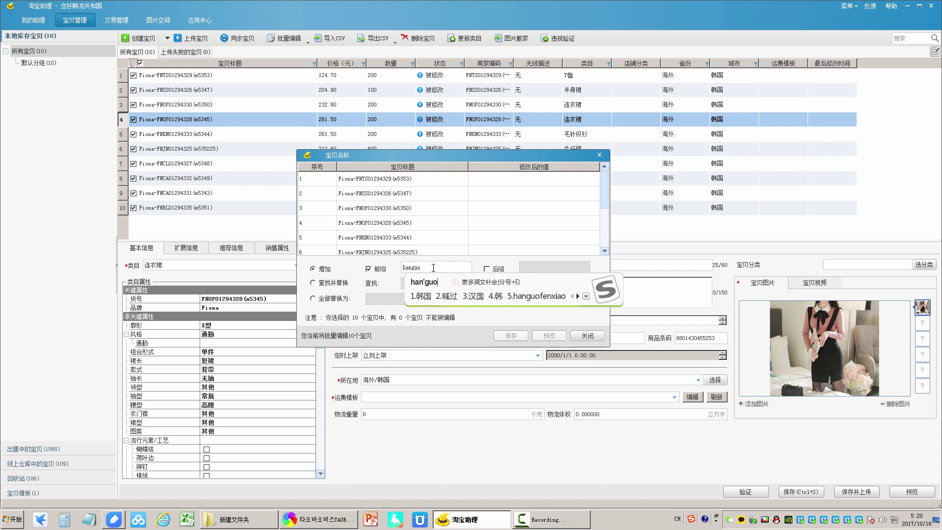
pyautogui.write('daig')
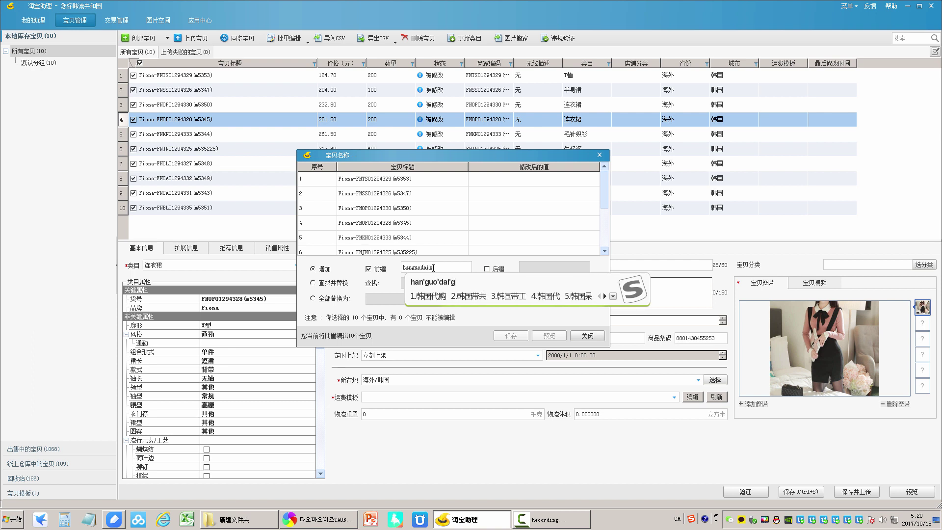
pyautogui.write('ou')
pyautogui.press('space')
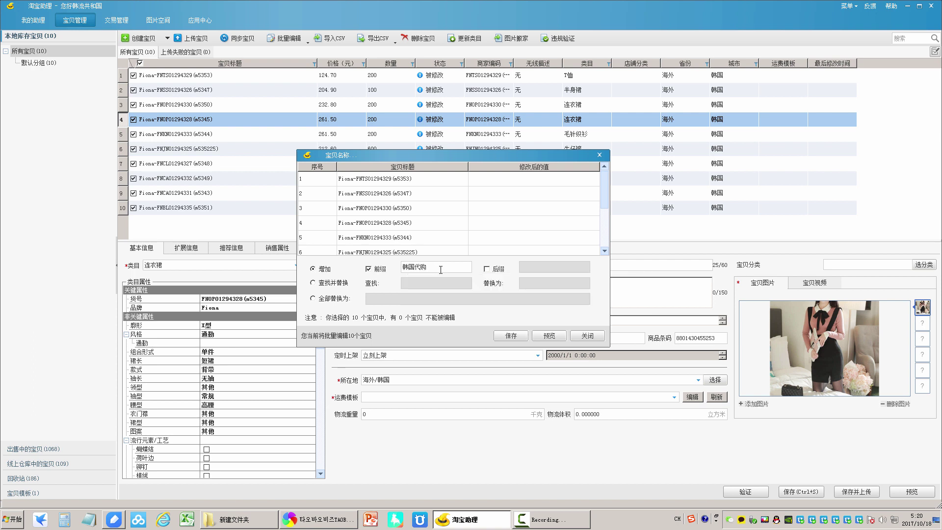
pyautogui.click(548, 336)
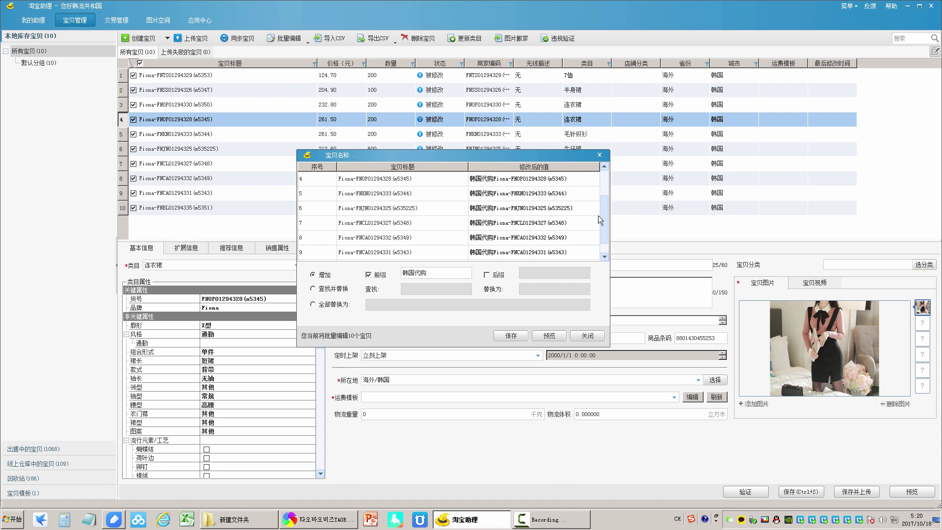
pyautogui.scroll(-1, 598, 223)
pyautogui.scroll(1, 597, 231)
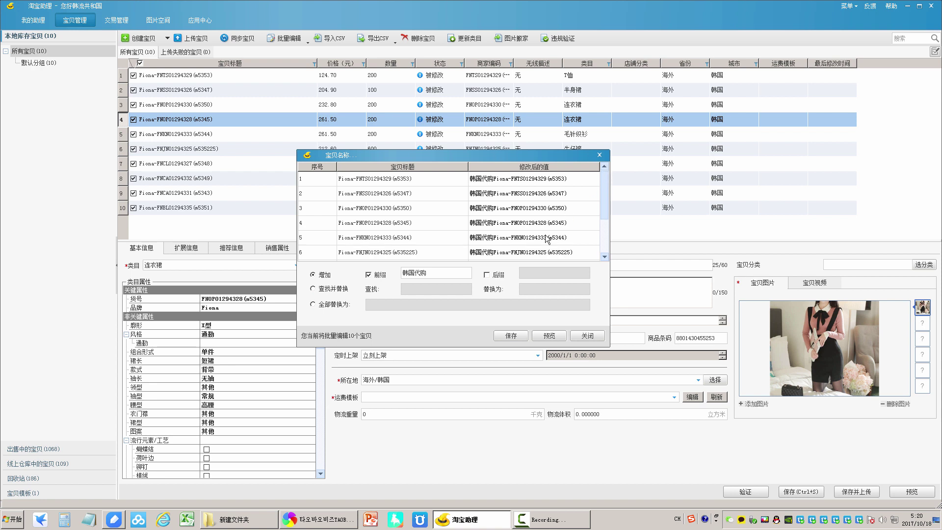
# Add the suffix 包邮 to the product titles alongside the prefix and preview the modified titles
pyautogui.click(487, 276)
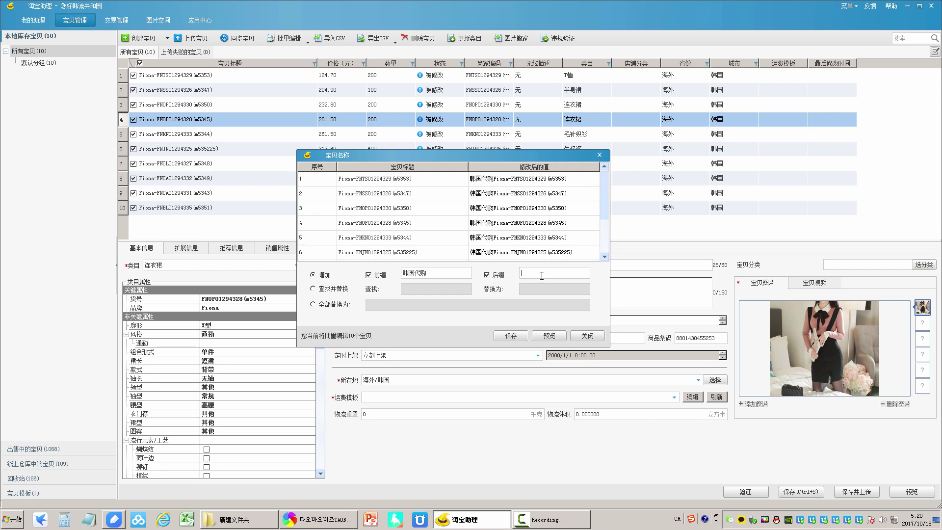
pyautogui.click(542, 274)
pyautogui.write('b')
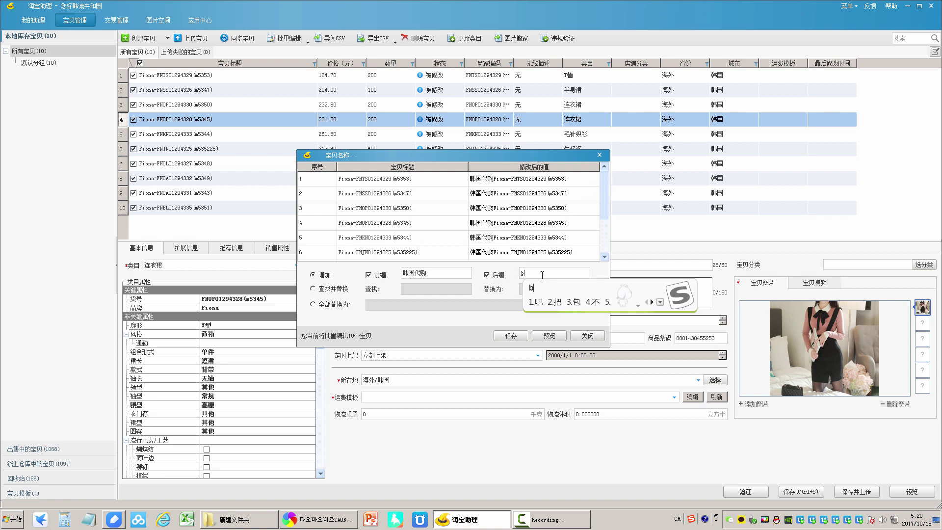
pyautogui.write('aoouou')
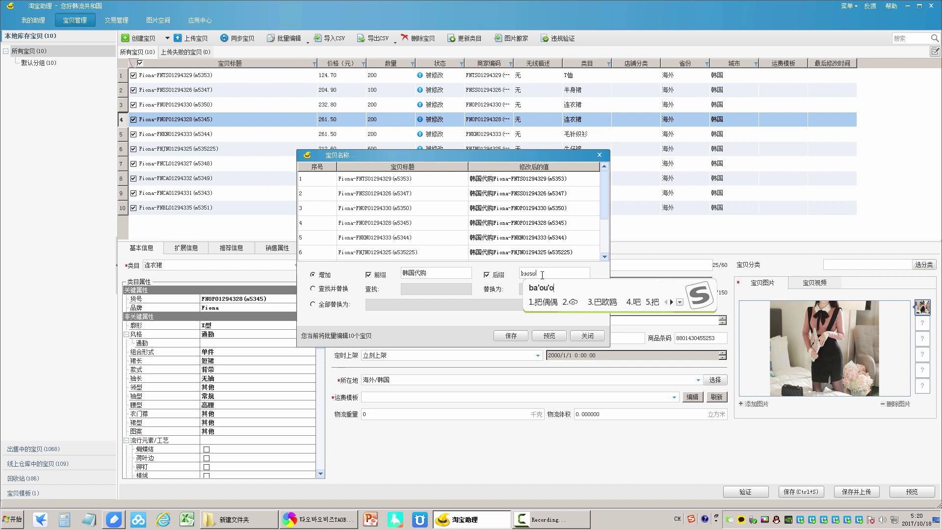
pyautogui.press('BackSpace')
pyautogui.press('BackSpace')
pyautogui.press('BackSpace')
pyautogui.press('BackSpace')
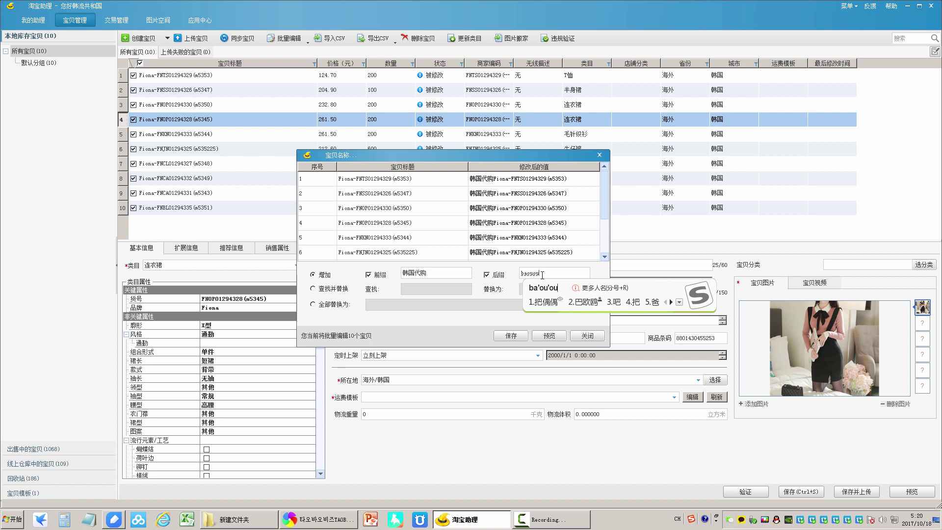
pyautogui.write('yo')
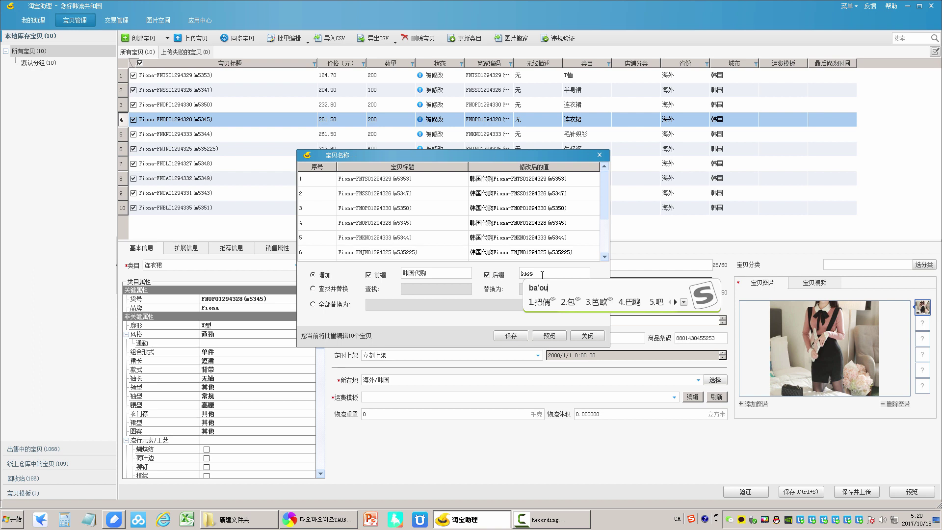
pyautogui.press('space')
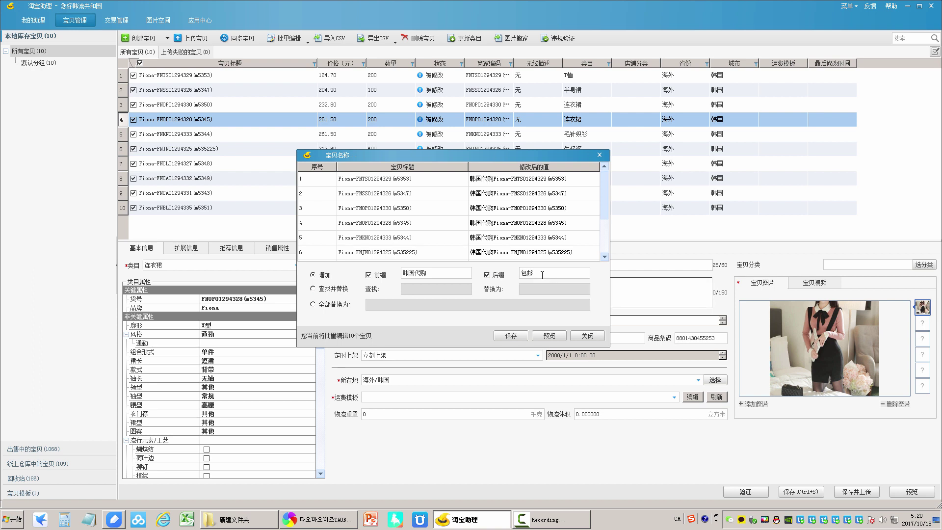
pyautogui.click(548, 335)
pyautogui.click(604, 256)
pyautogui.click(604, 167)
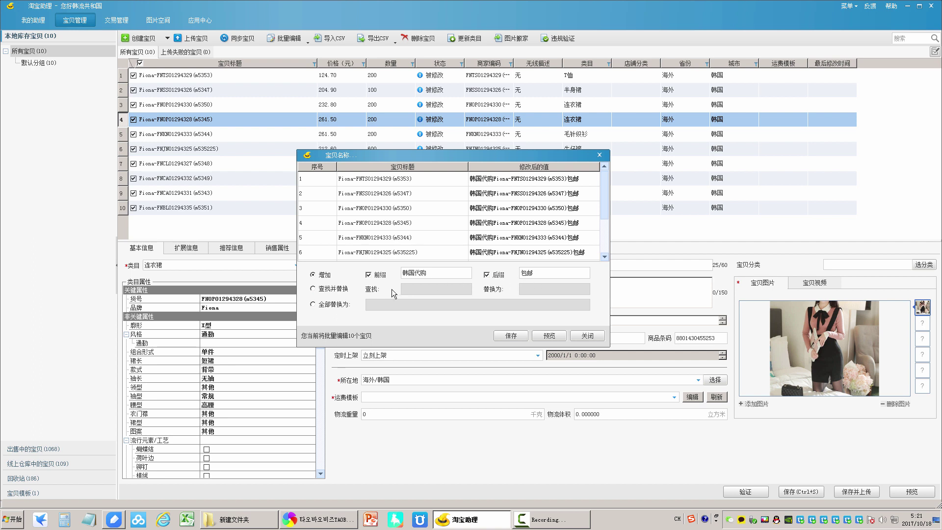
# Use find and replace to remove "Fiona-" from the product titles, leaving the replacement empty, and preview the modified titles
pyautogui.click(313, 289)
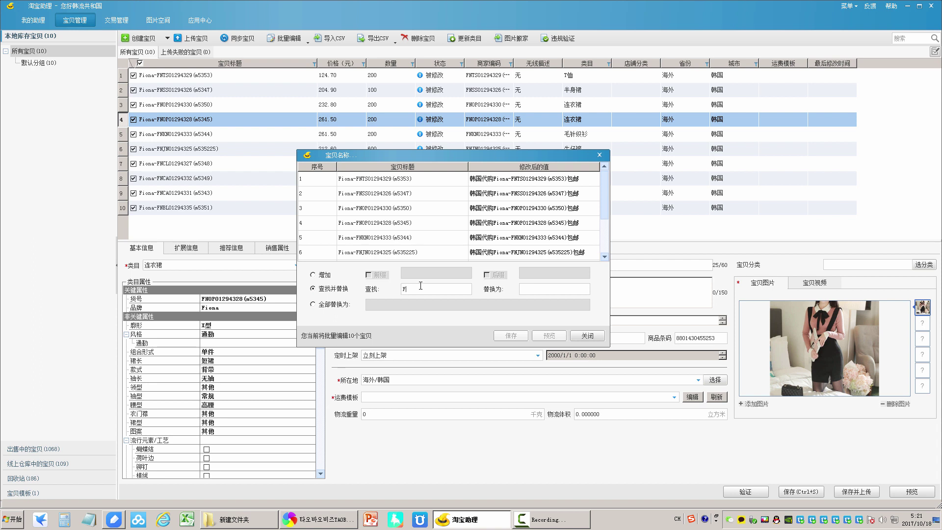
pyautogui.write('i')
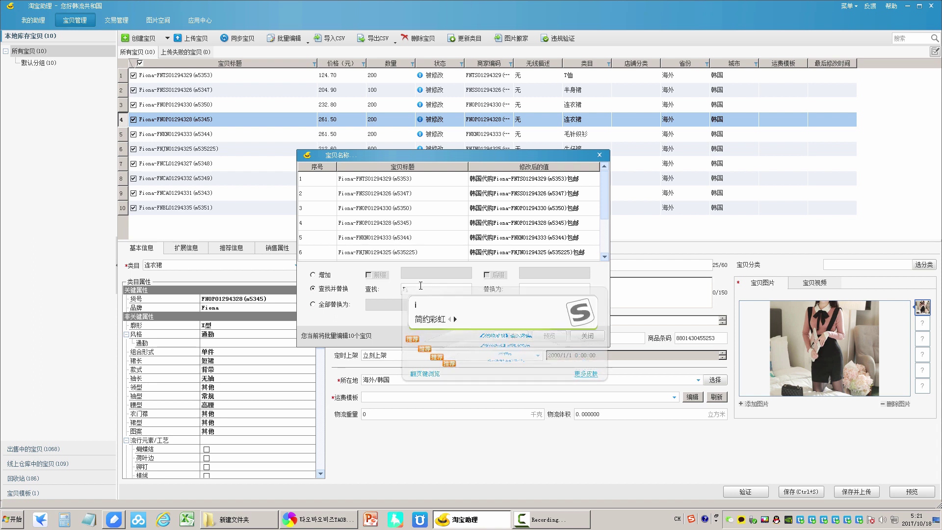
pyautogui.write('ona')
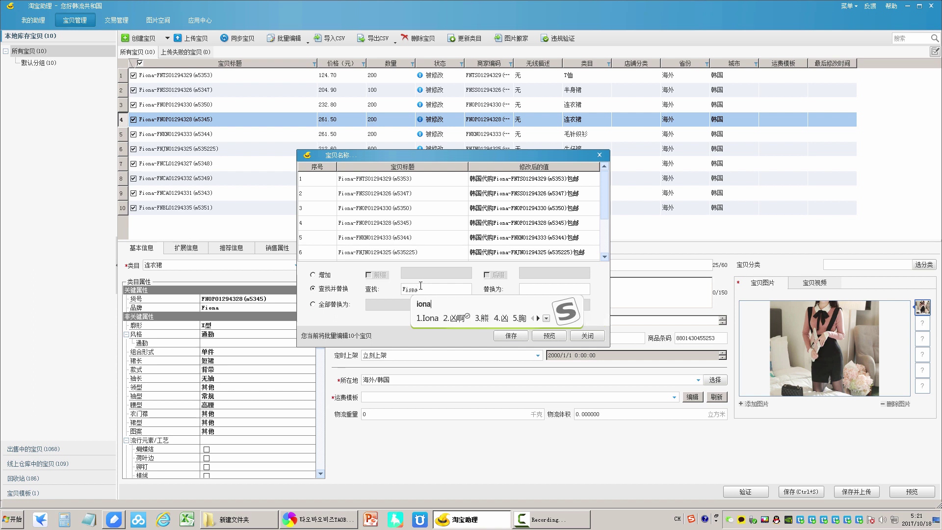
pyautogui.press('Return')
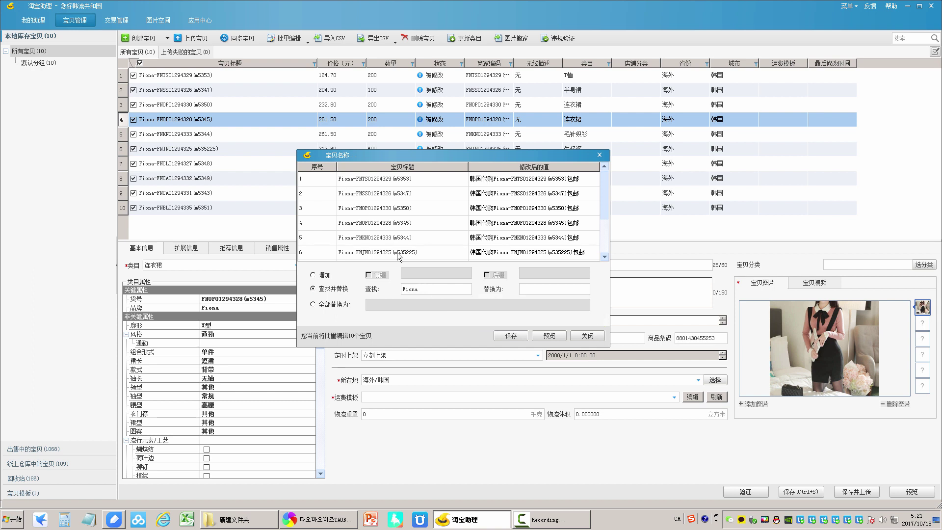
pyautogui.write('-')
pyautogui.press('Tab')
pyautogui.click(550, 336)
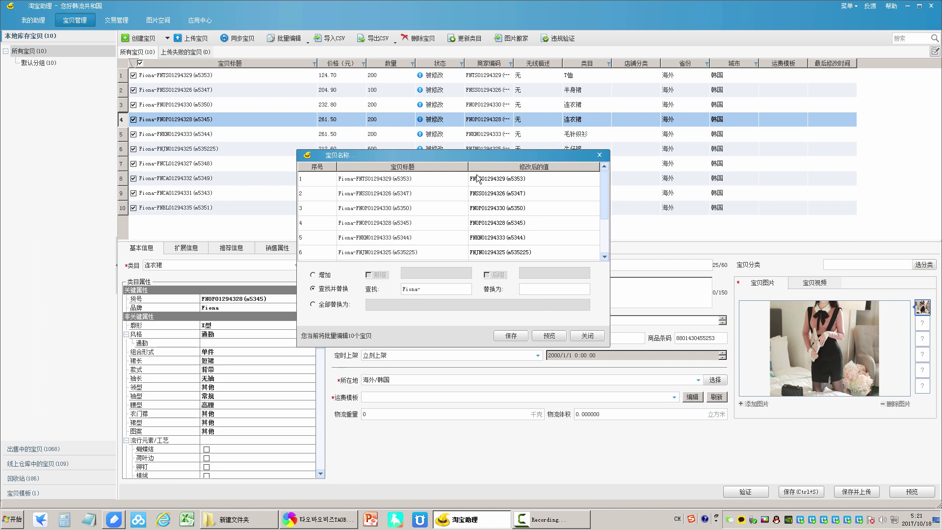
pyautogui.moveTo(422, 289); pyautogui.dragTo(390, 288)
pyautogui.click(446, 292)
# Set all product titles to be entirely replaced with 韩国代购 and preview the modified titles through the whole list
pyautogui.click(317, 305)
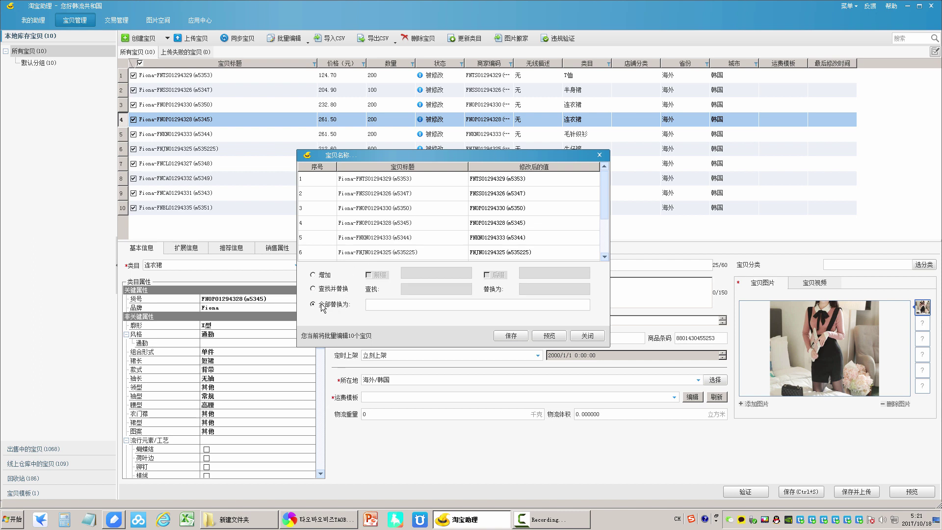
pyautogui.click(394, 305)
pyautogui.write('han')
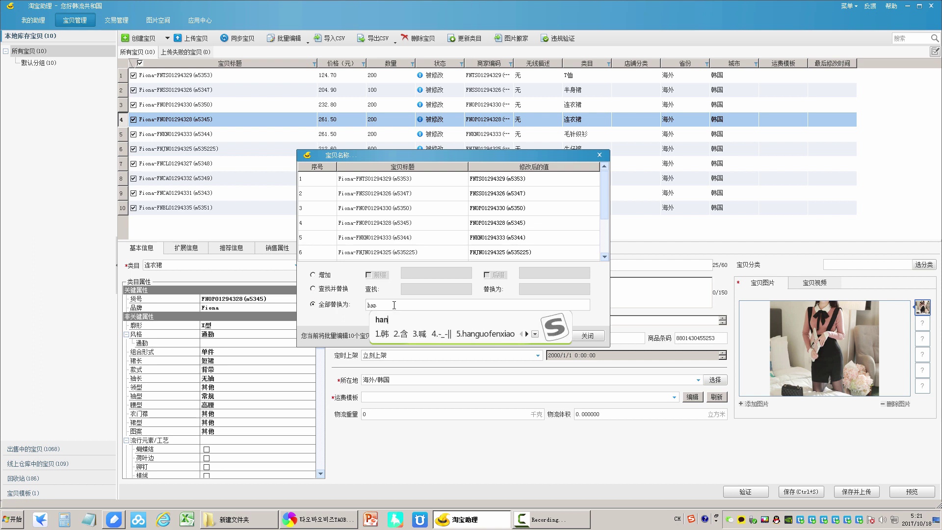
pyautogui.write('guo')
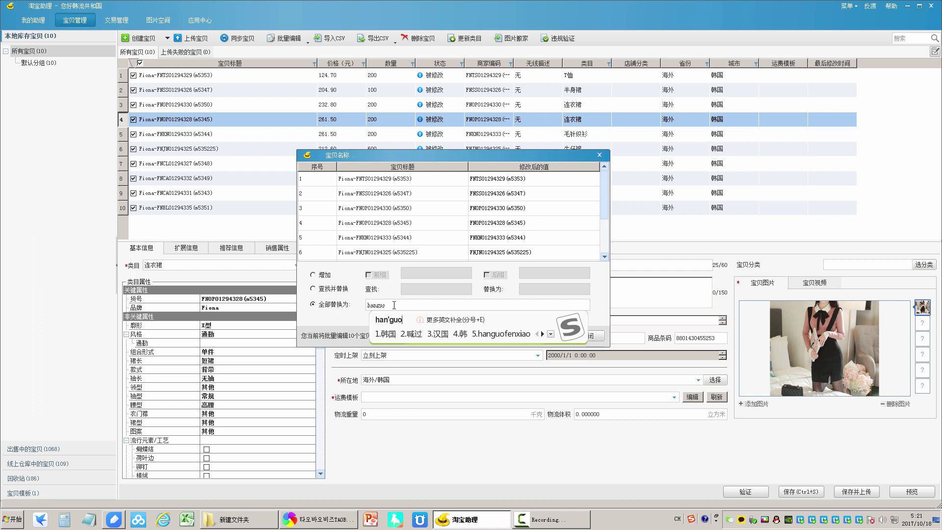
pyautogui.write('daigou')
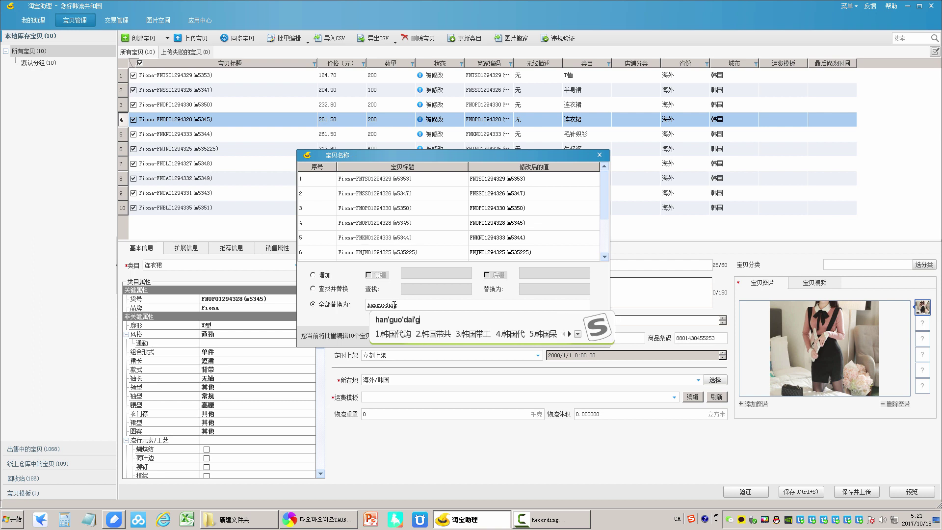
pyautogui.press('space')
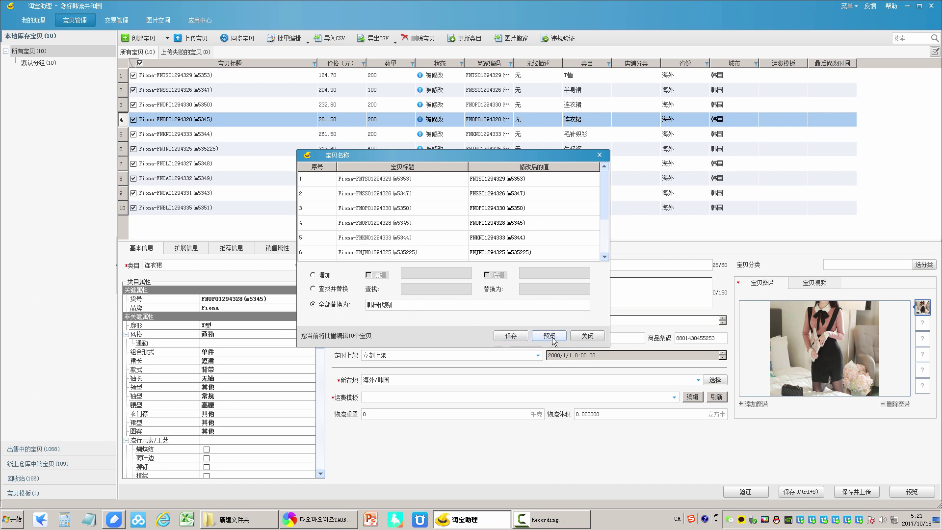
pyautogui.click(545, 337)
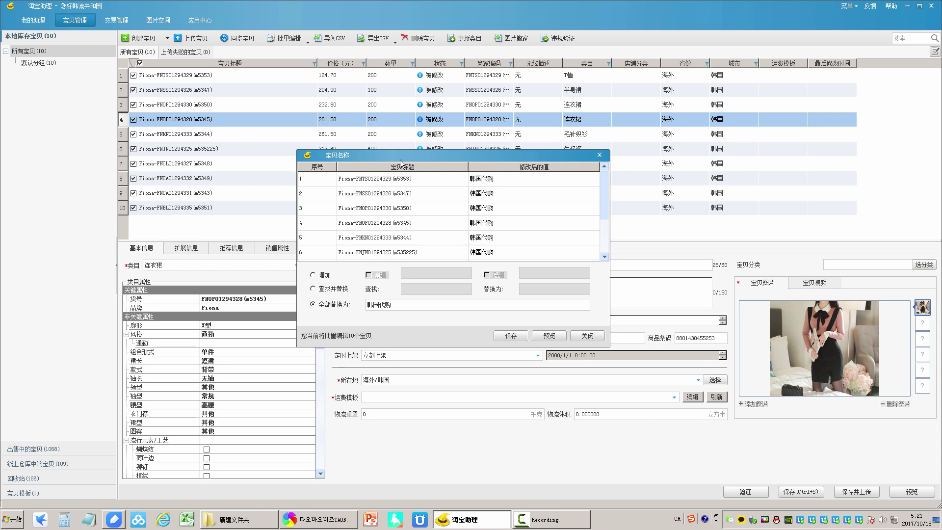
pyautogui.scroll(-2, 606, 179)
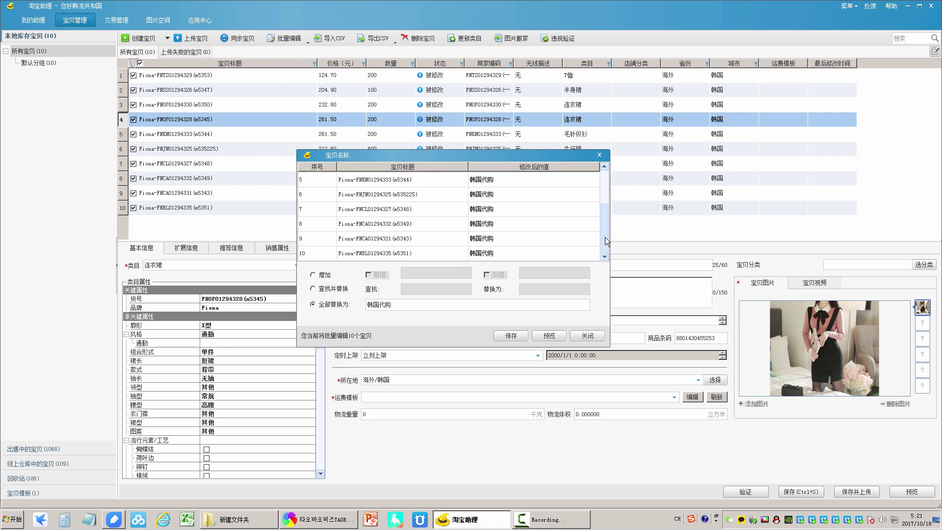
pyautogui.moveTo(605, 237); pyautogui.dragTo(523, 201)
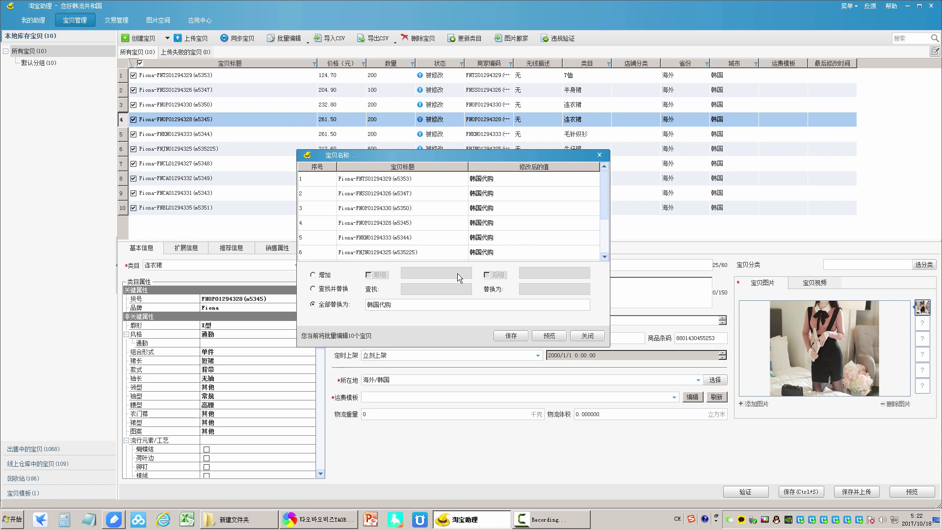
# Switch the product title batch edit to find and replace, and close it without saving
pyautogui.click(324, 289)
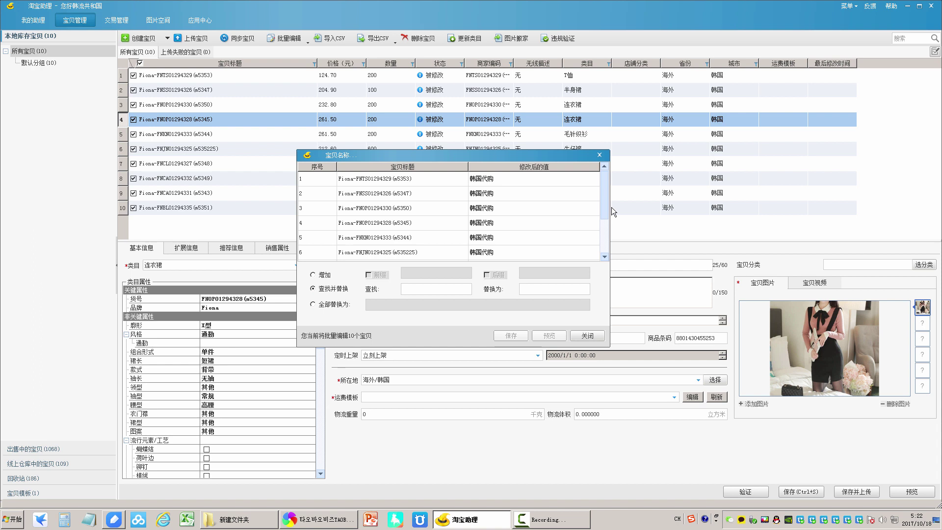
pyautogui.click(436, 289)
pyautogui.click(541, 290)
pyautogui.click(587, 338)
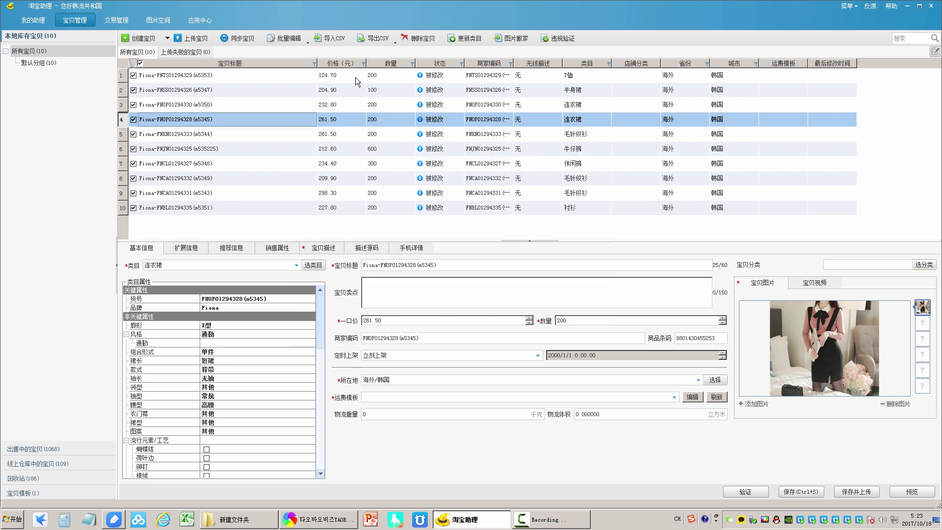
# Open batch editing of the selling points (宝贝卖点) for the checked products, try find and replace, and choose to replace them entirely
pyautogui.click(298, 42)
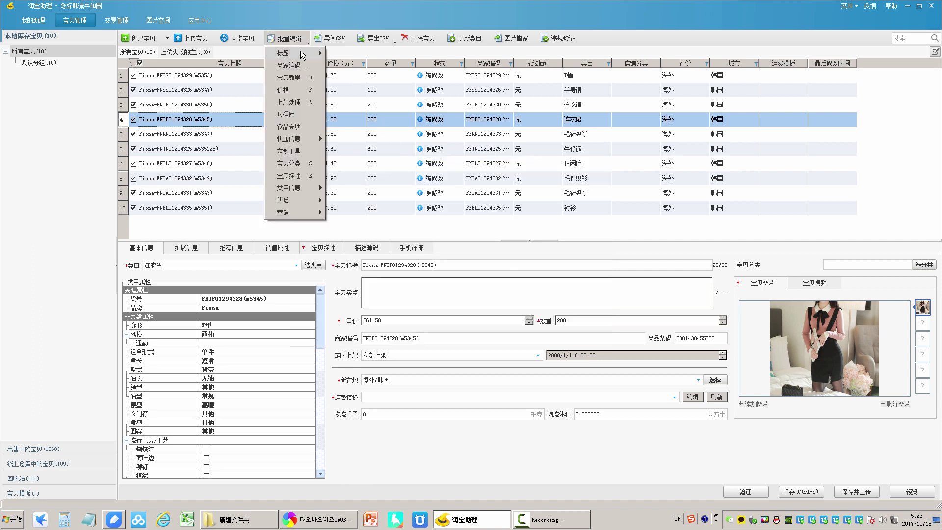
pyautogui.moveTo(303, 55)
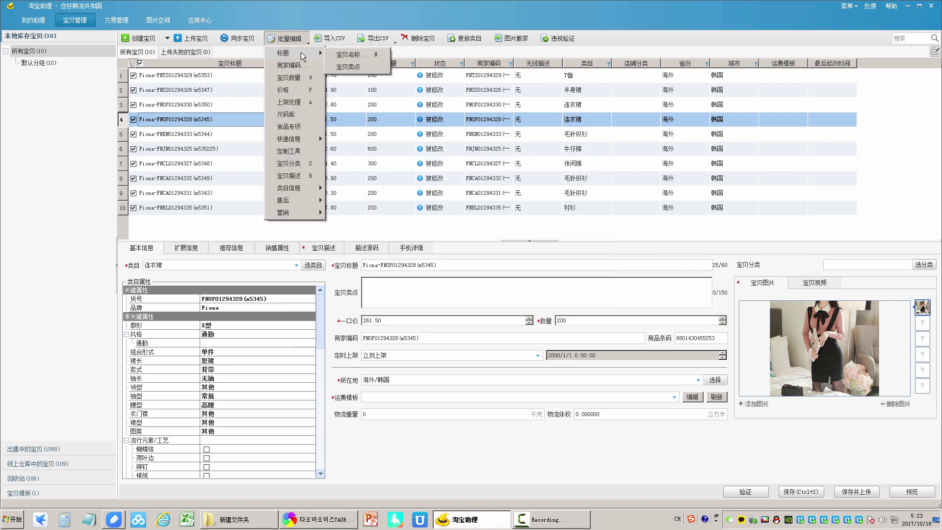
pyautogui.click(354, 68)
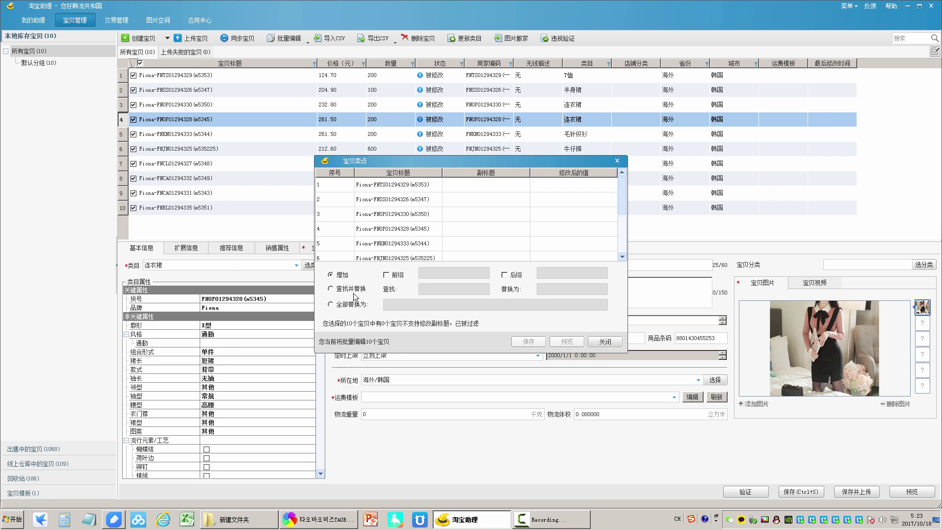
pyautogui.click(350, 290)
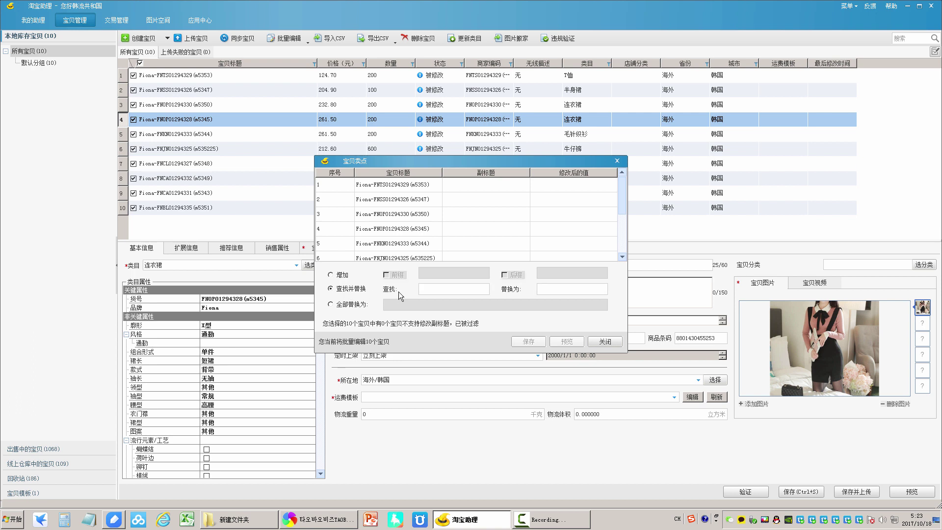
pyautogui.click(549, 290)
pyautogui.click(343, 305)
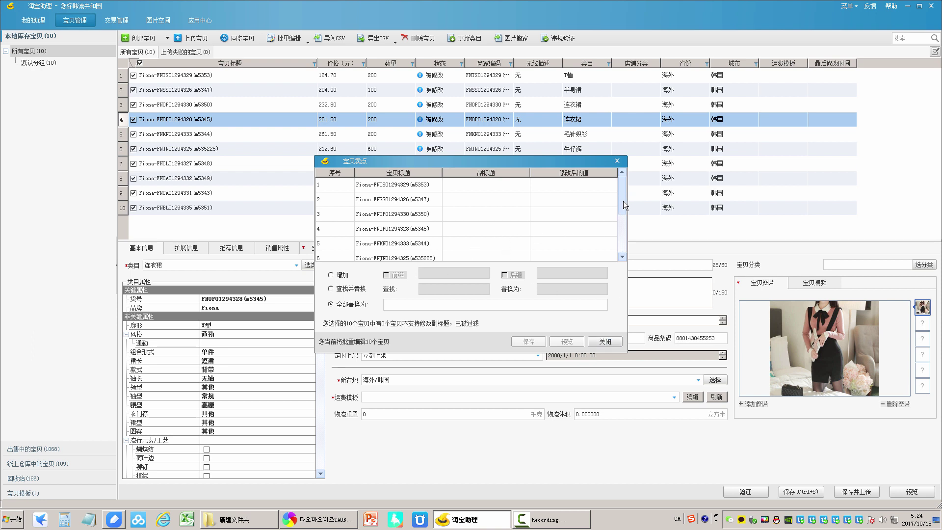
pyautogui.scroll(-2, 623, 201)
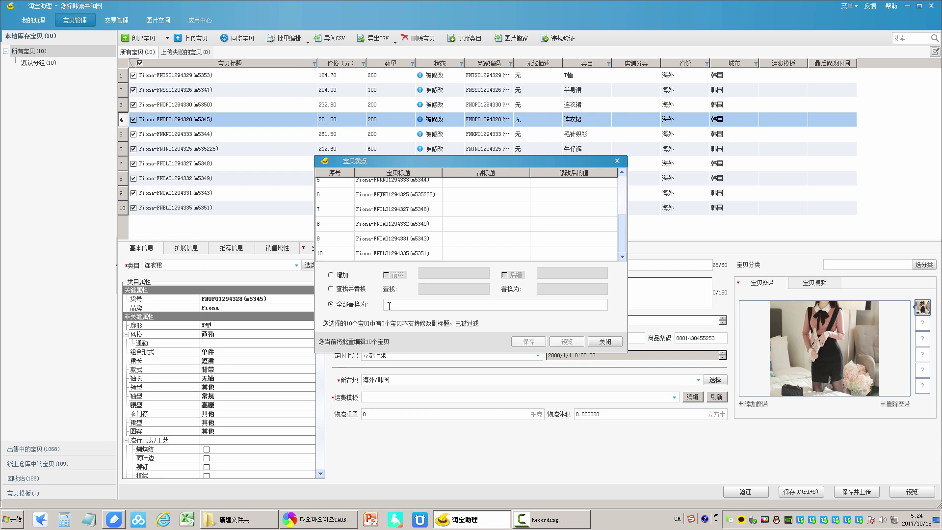